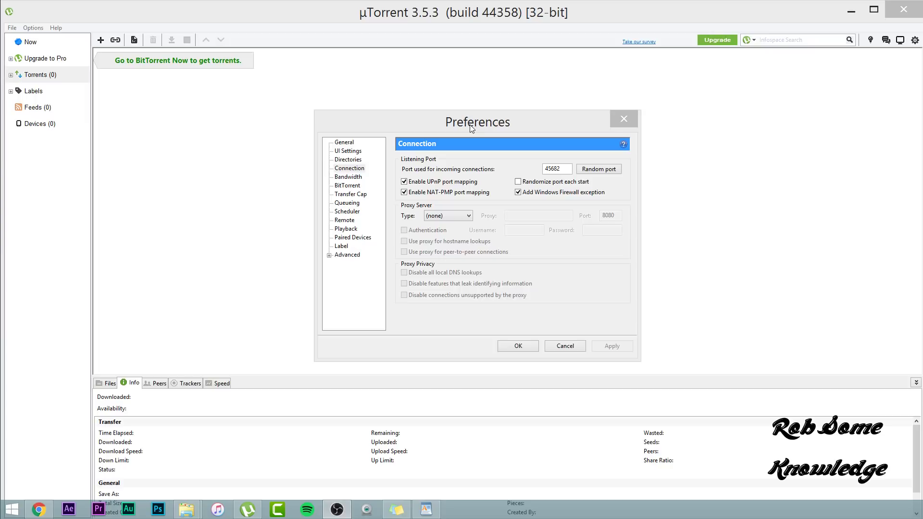
Reopen the Preferences window from the Options menu and reposition it on screen
drag(446, 122, 432, 137)
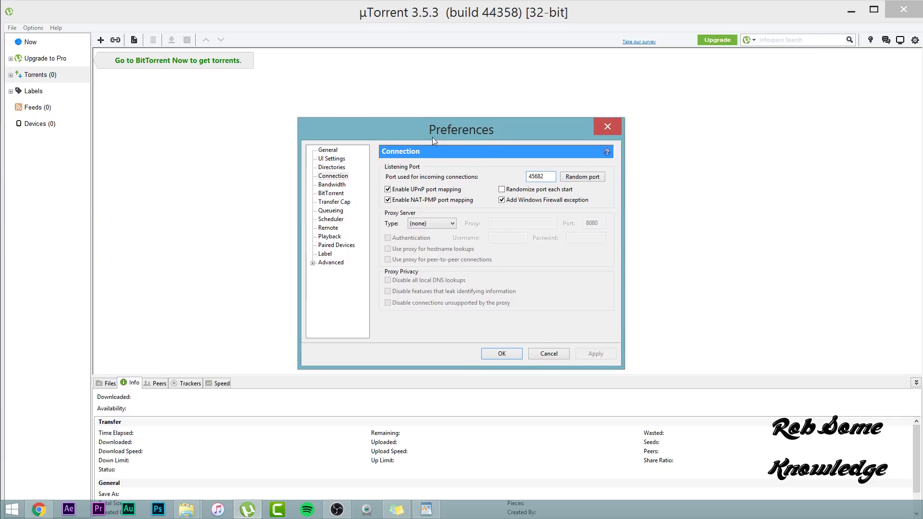
mouse_move(420, 134)
mouse_down()
mouse_move(467, 154)
mouse_move(401, 121)
mouse_move(425, 121)
mouse_up()
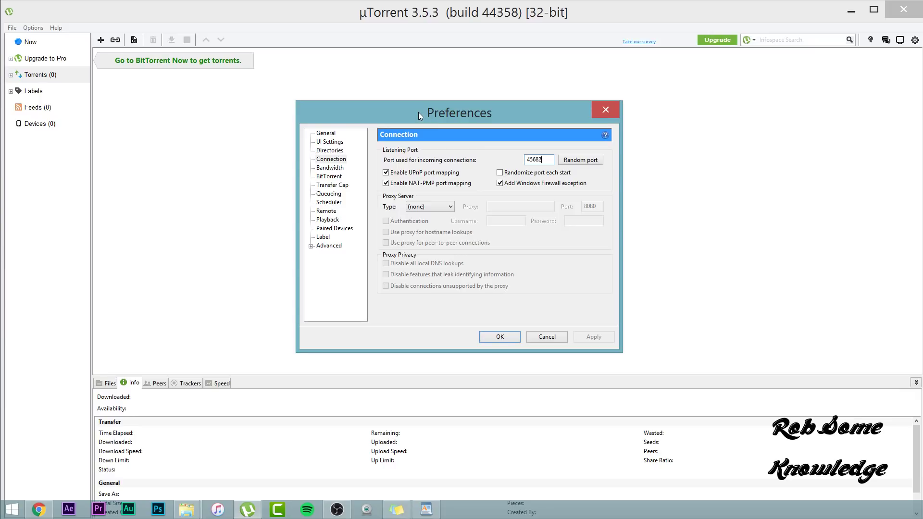
click(33, 27)
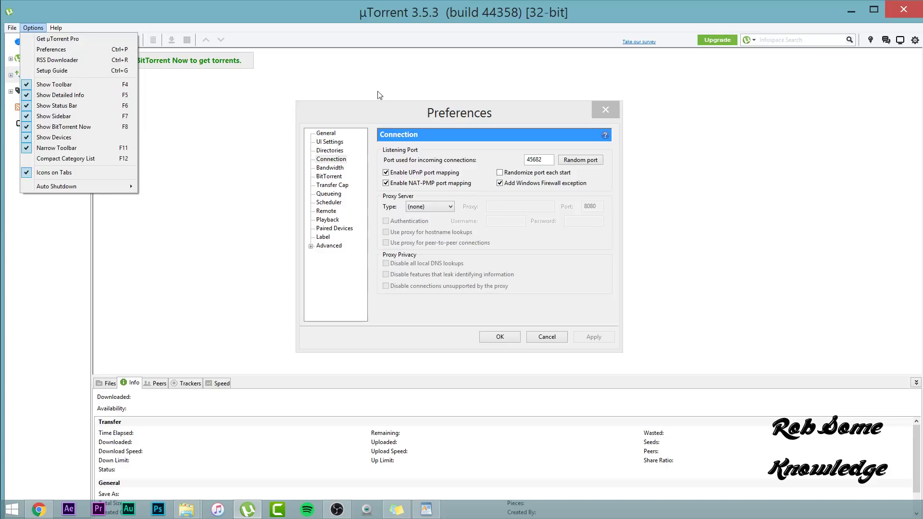
click(468, 126)
drag(466, 120, 456, 119)
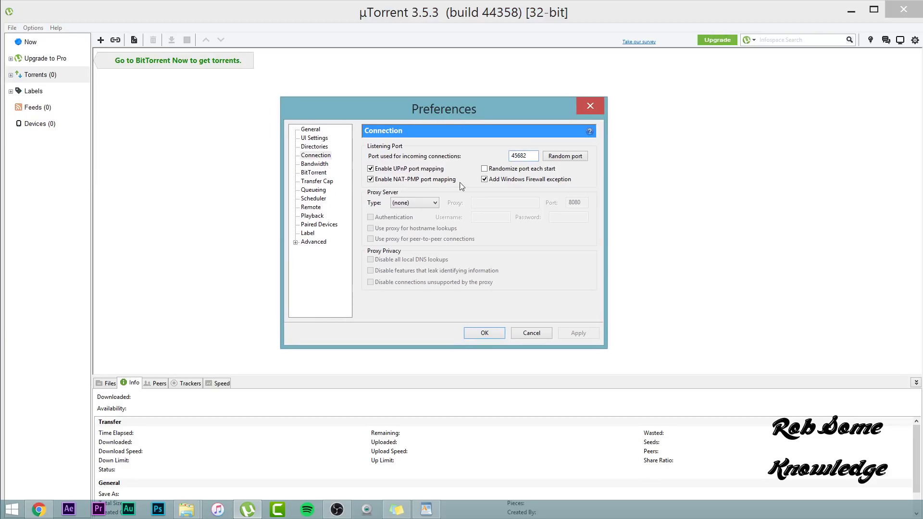
Inspect the Connection page's incoming port value 45682, leaving it unchanged
click(320, 156)
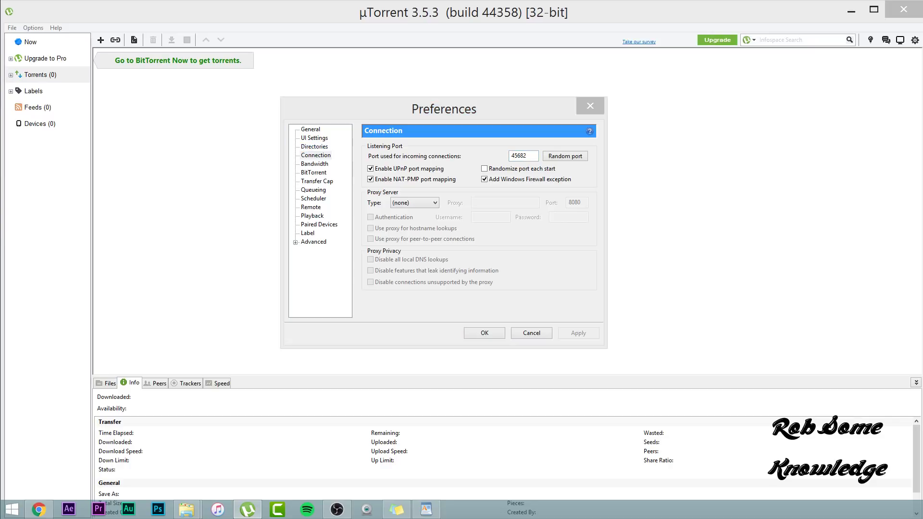
click(492, 158)
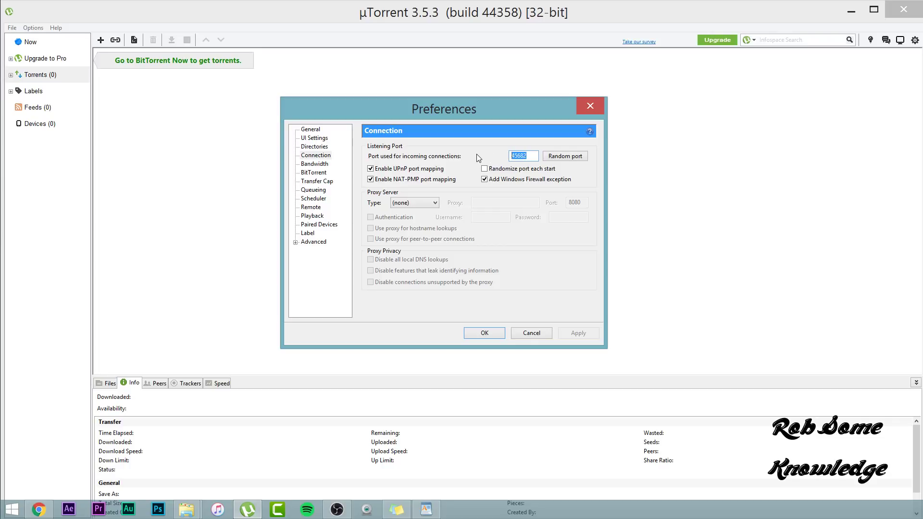
click(530, 159)
drag(534, 156, 473, 146)
click(527, 156)
On the Bandwidth page, keep uTP rate limiting off and check 200 global connections, 50 peers per torrent, and upload slots
click(316, 164)
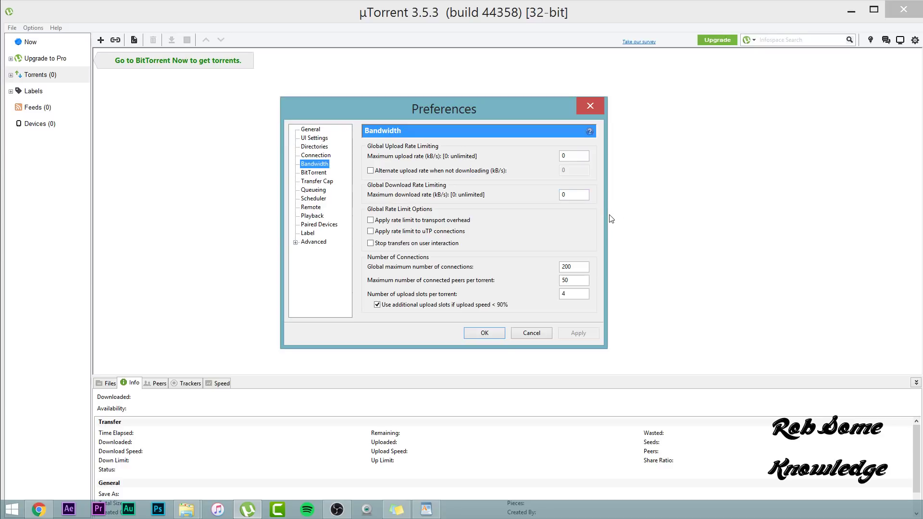
click(370, 231)
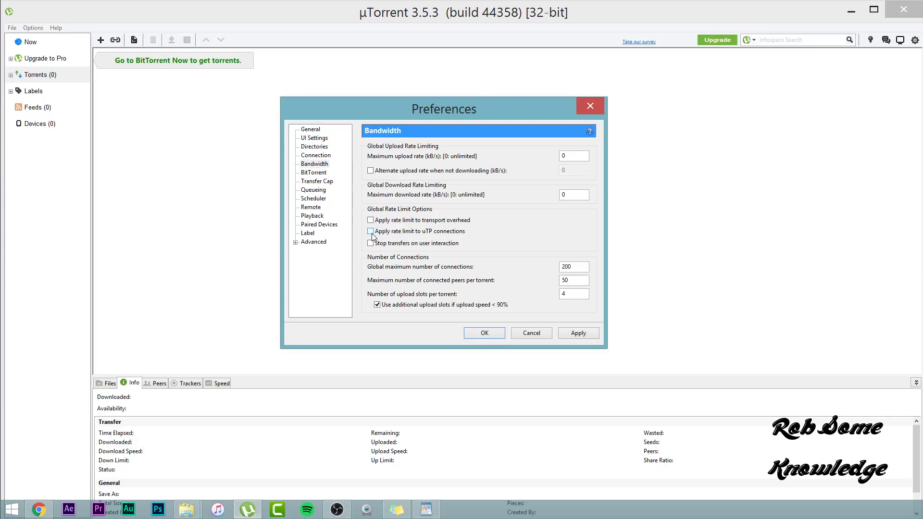
click(372, 234)
click(373, 235)
click(566, 268)
click(575, 285)
double_click(575, 284)
click(574, 293)
Switch the Preferences tree to the BitTorrent page
click(313, 173)
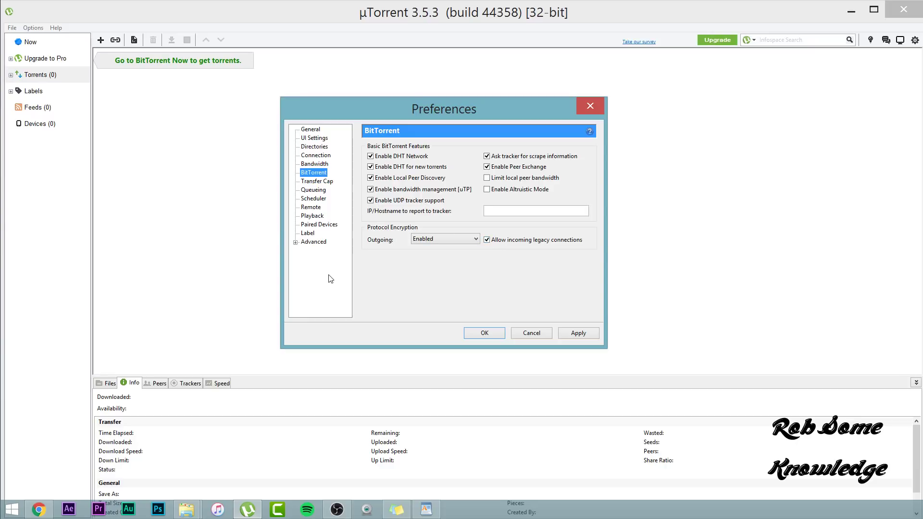
In Queueing, change maximum active torrents from 35 to 60 and set active downloads to 30
click(316, 190)
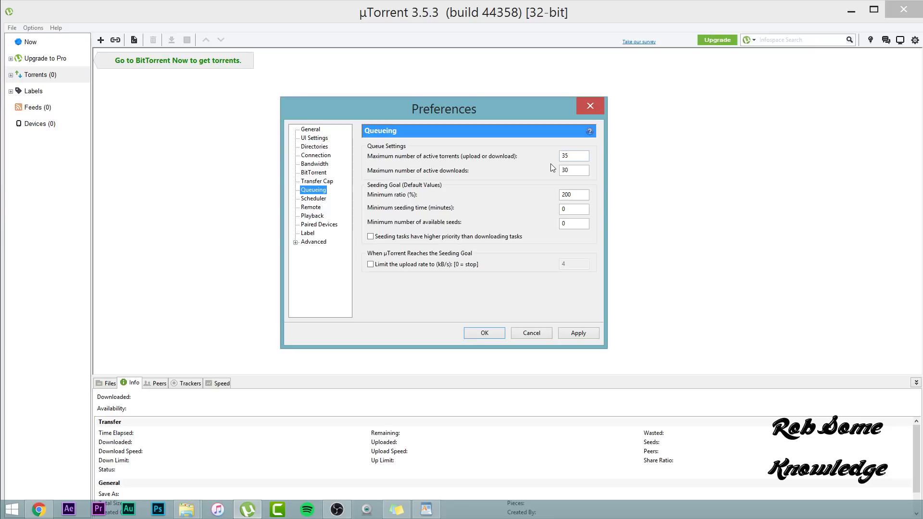
click(573, 157)
drag(577, 156, 534, 157)
text(60)
click(579, 173)
click(579, 155)
key(Tab)
text(30)
click(580, 195)
click(580, 196)
In Advanced options, switch bt.allow_same_ip to false and then back to true
click(319, 242)
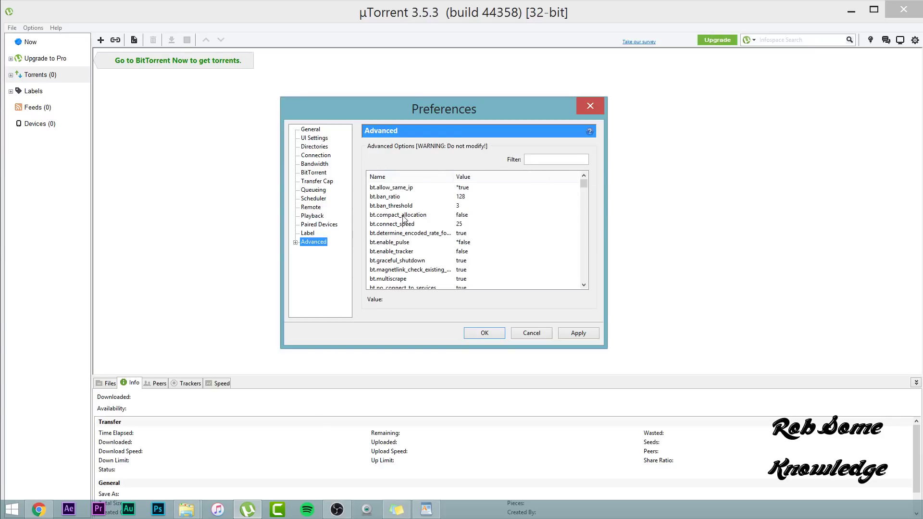
mouse_move(584, 183)
mouse_down()
mouse_move(583, 269)
mouse_move(583, 177)
mouse_up()
click(547, 163)
click(386, 188)
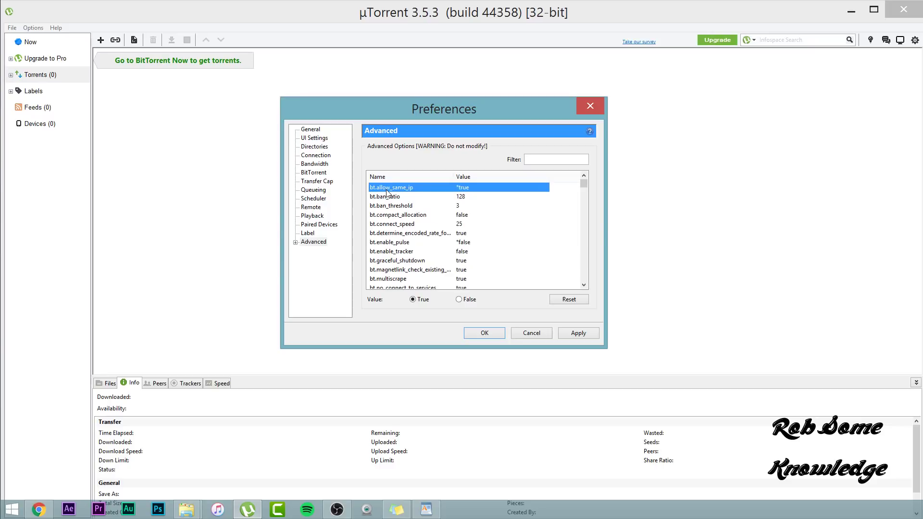
click(459, 299)
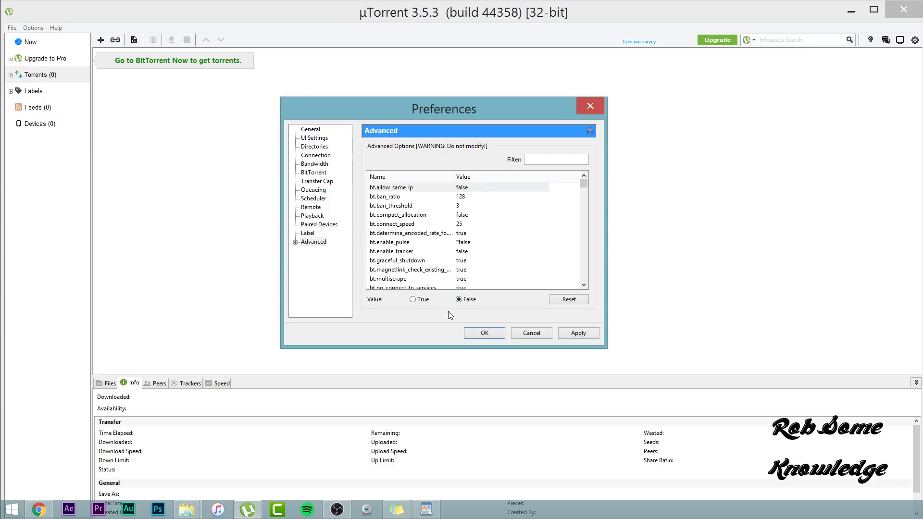
click(413, 300)
drag(583, 184, 583, 208)
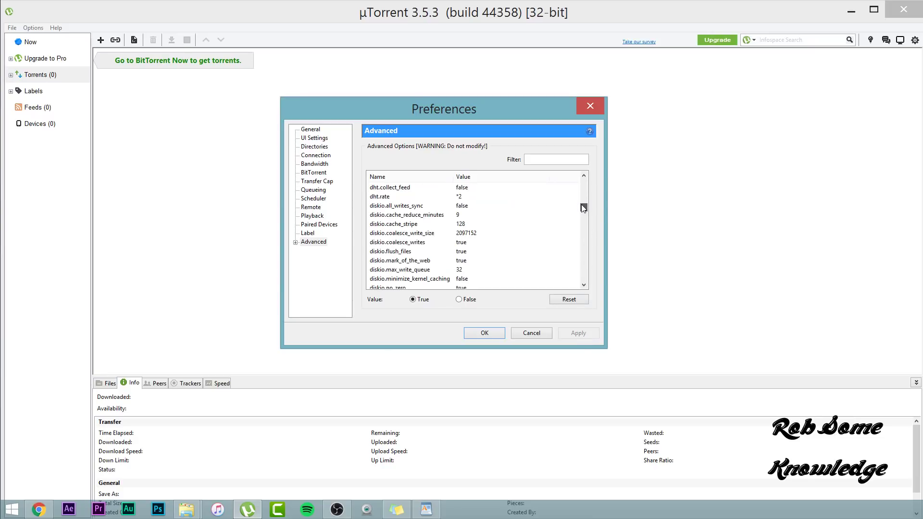
click(389, 198)
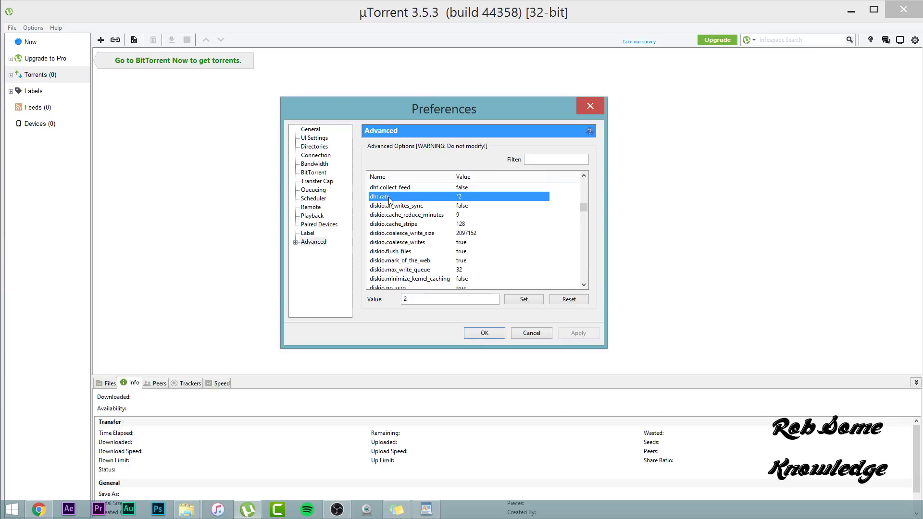
click(424, 300)
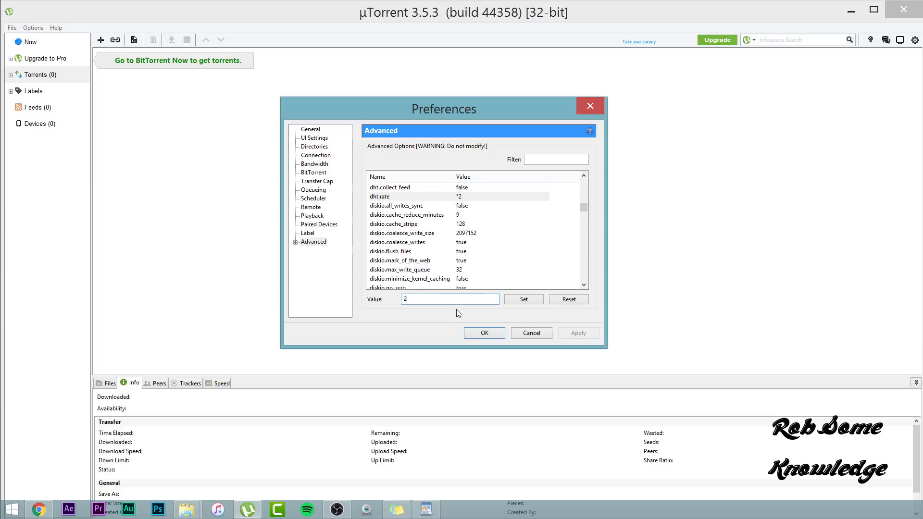
click(530, 301)
drag(583, 212, 581, 272)
click(411, 234)
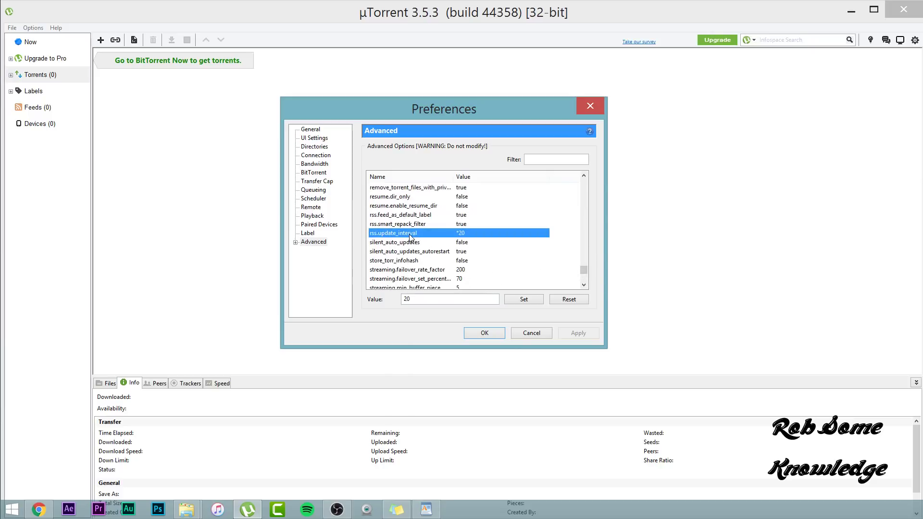
click(446, 303)
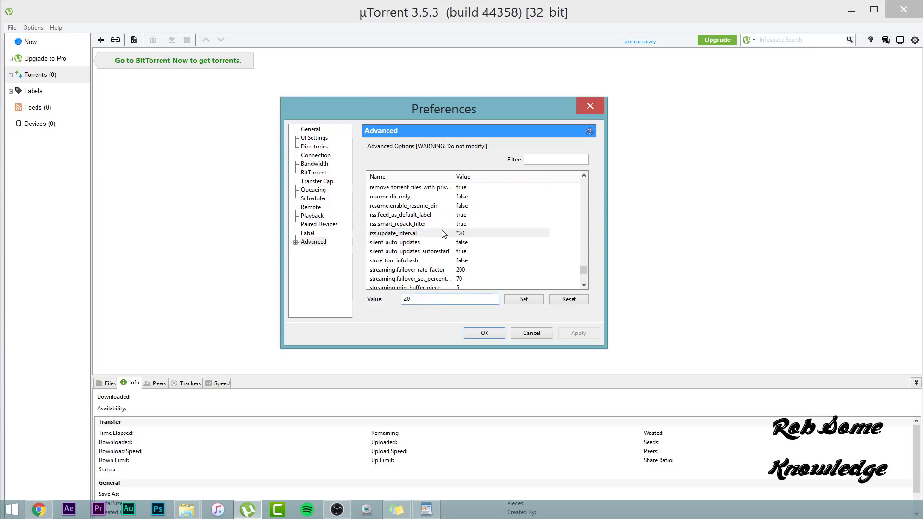
click(526, 299)
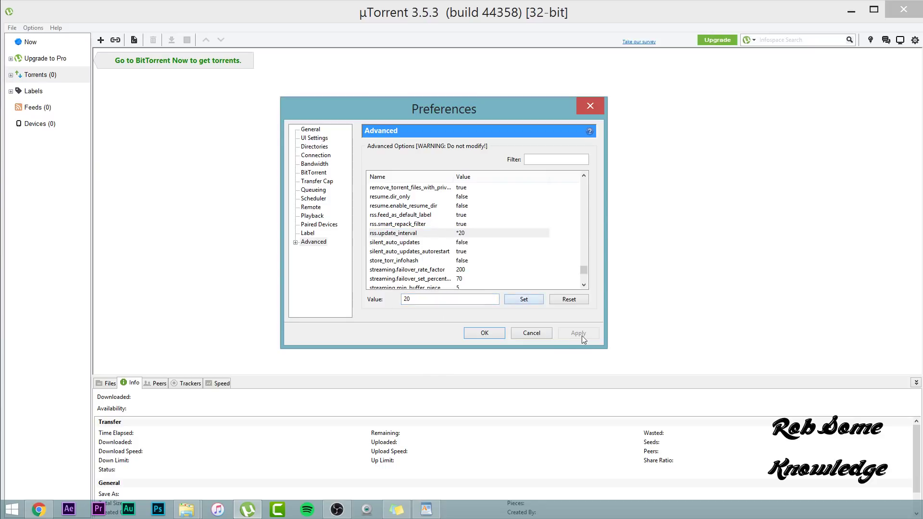
Confirm the Preferences with OK, saving all changes and returning to the main torrent list
click(493, 332)
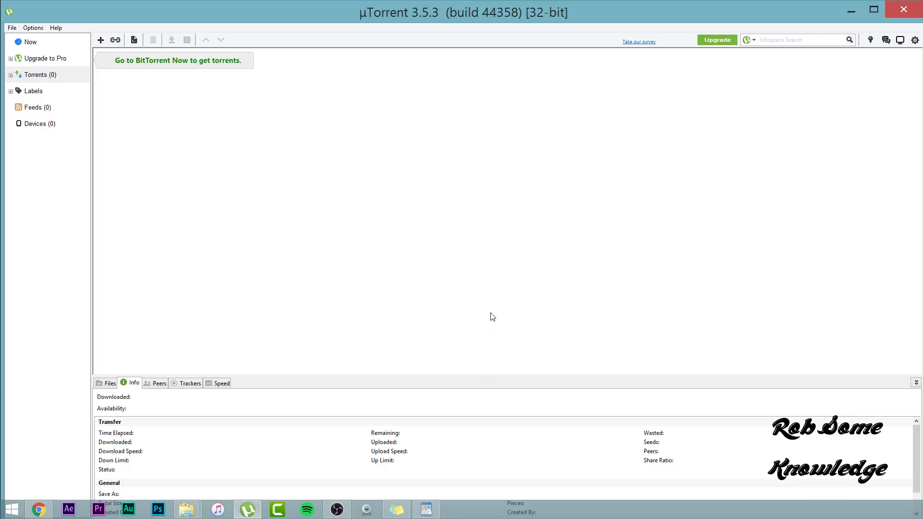